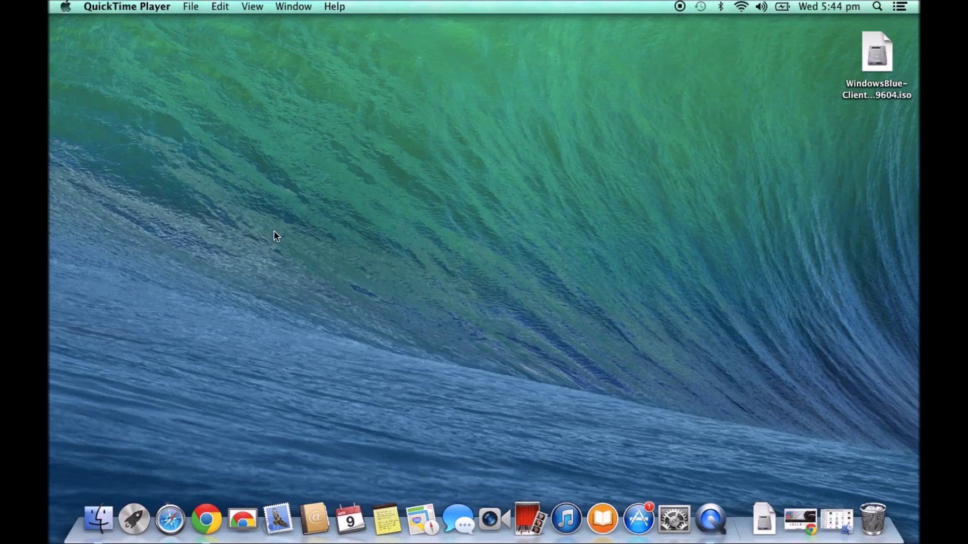
- Switch back to the minimized Chrome window showing the 123myit.com site
{"action": "key", "text": "super+Tab"}
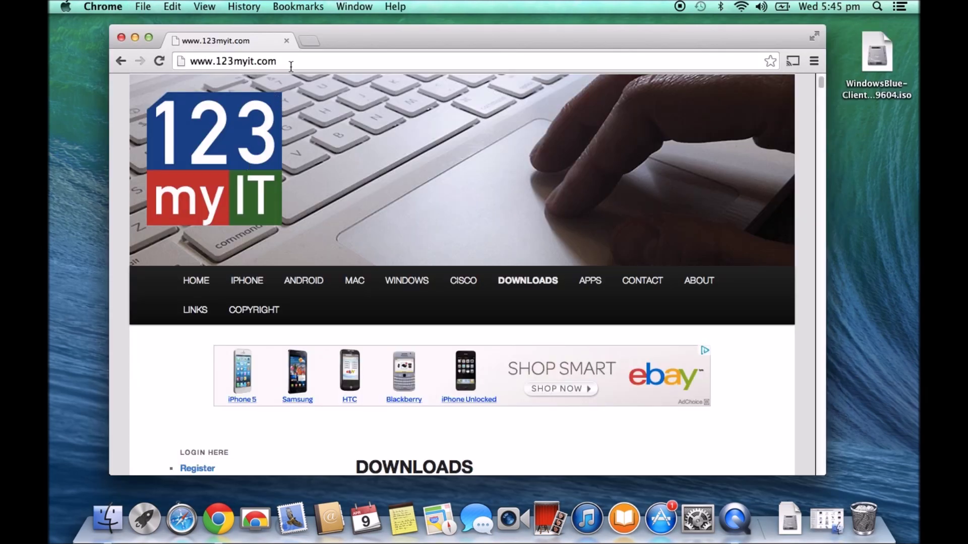
- Reload 123myit.com, then open its DOWNLOADS page and scroll down the download list
{"action": "left_click", "coordinate": [290, 65]}
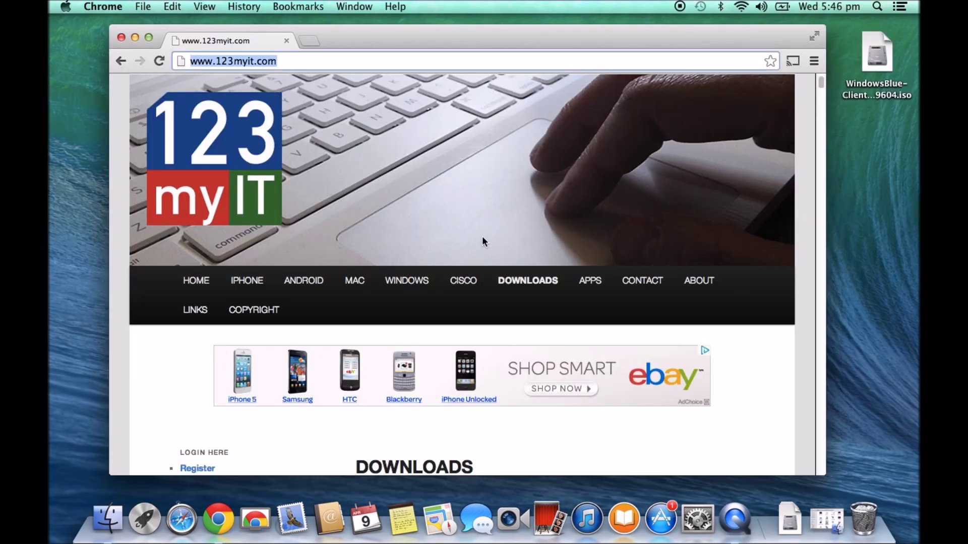
{"action": "left_click", "coordinate": [530, 284]}
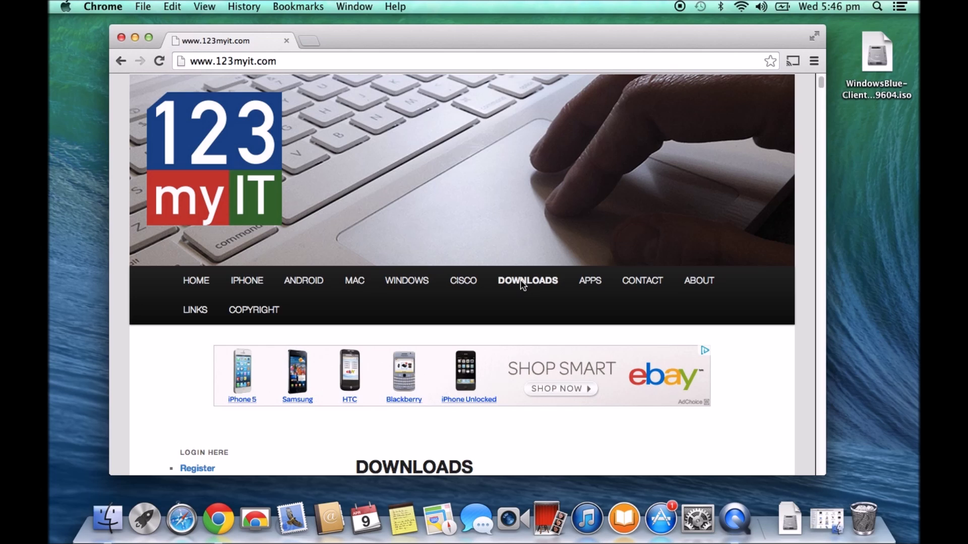
{"action": "left_click", "coordinate": [309, 64]}
{"action": "key", "text": "Return"}
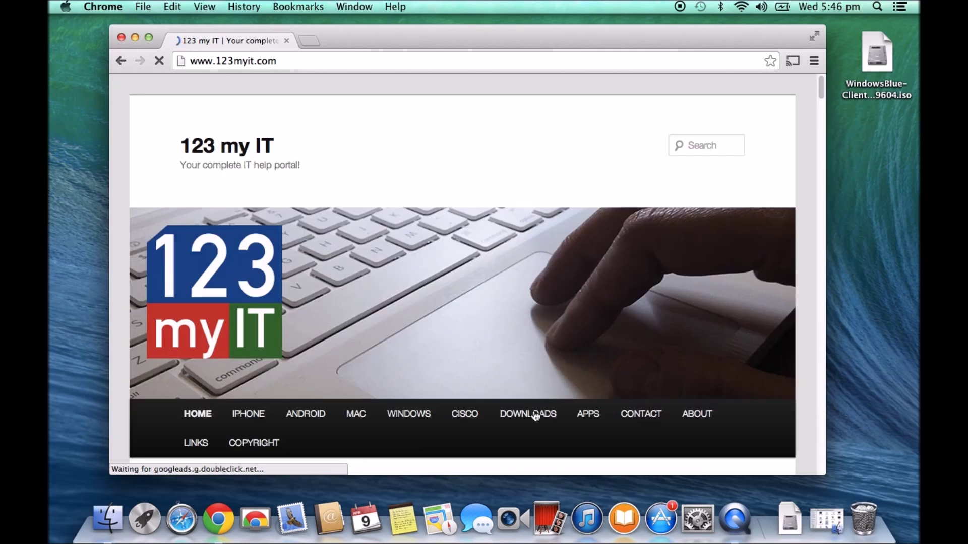
{"action": "left_click", "coordinate": [533, 416]}
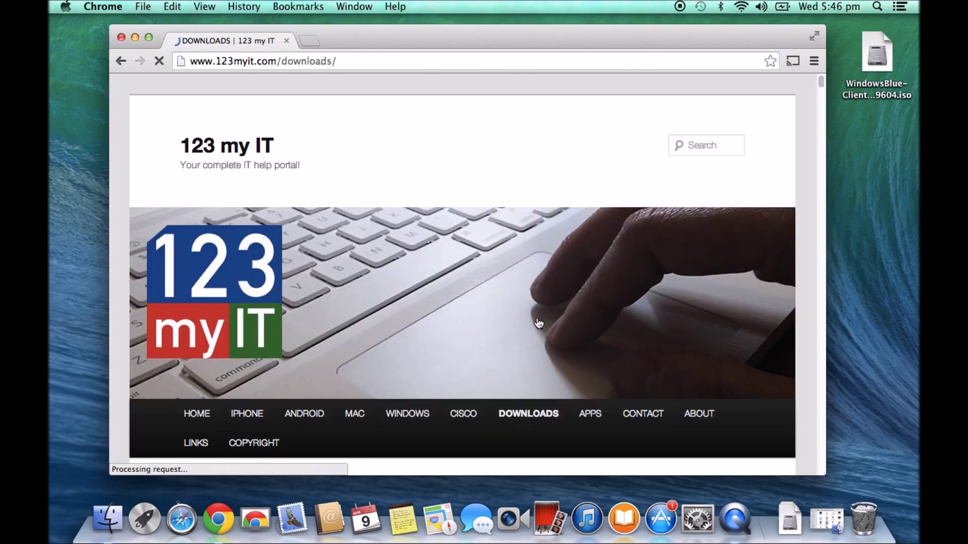
{"action": "scroll", "coordinate": [538, 322], "scroll_direction": "down", "scroll_amount": 8}
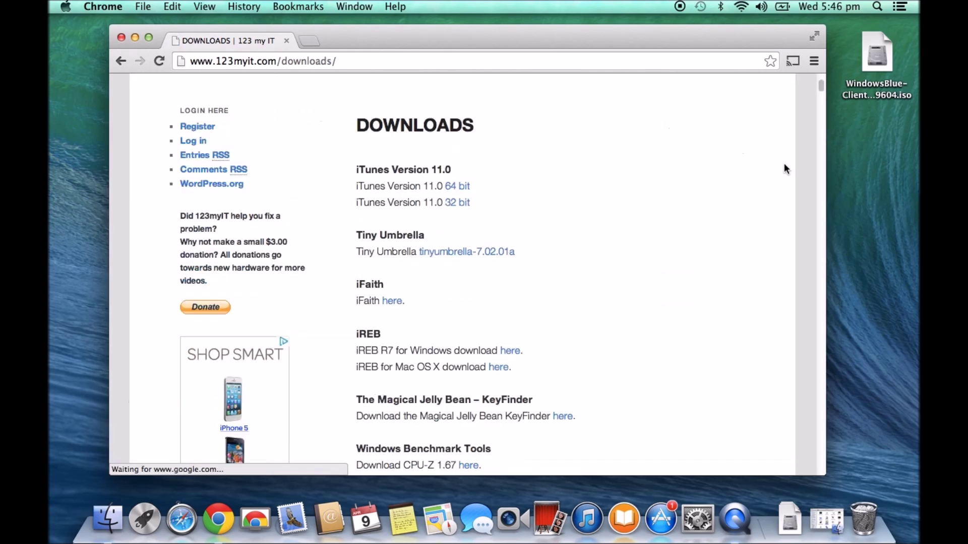
- Scroll to Windows 8.1 Downloads and highlight the 64-bit and 32-bit descriptions and license key
{"action": "left_click", "coordinate": [880, 53]}
{"action": "scroll", "coordinate": [535, 338], "scroll_direction": "down", "scroll_amount": 10}
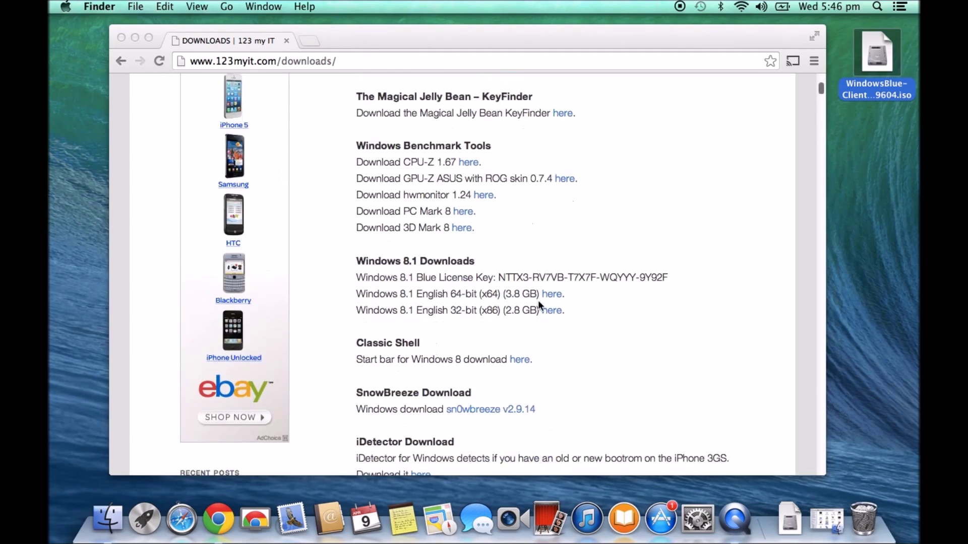
{"action": "left_click", "coordinate": [462, 262]}
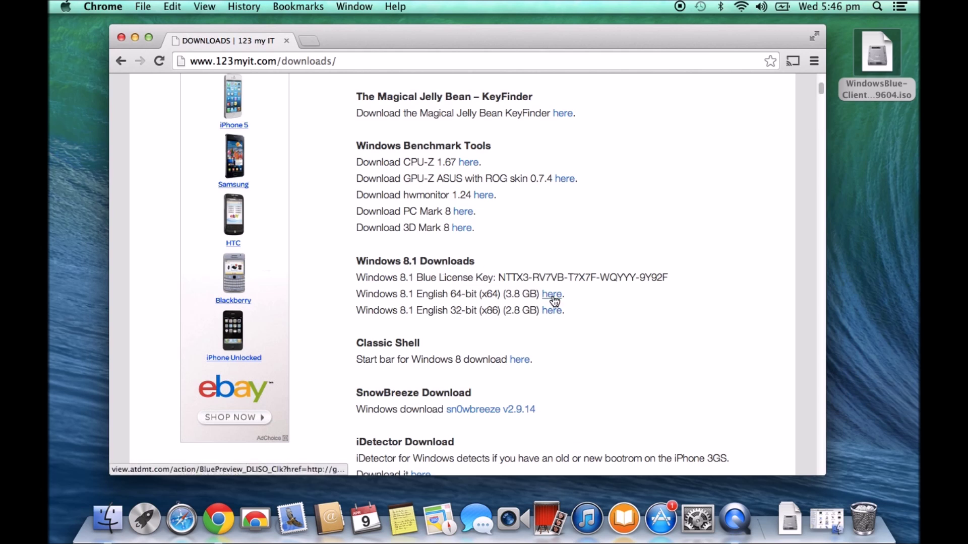
{"action": "left_click_drag", "start_coordinate": [503, 296], "coordinate": [428, 296]}
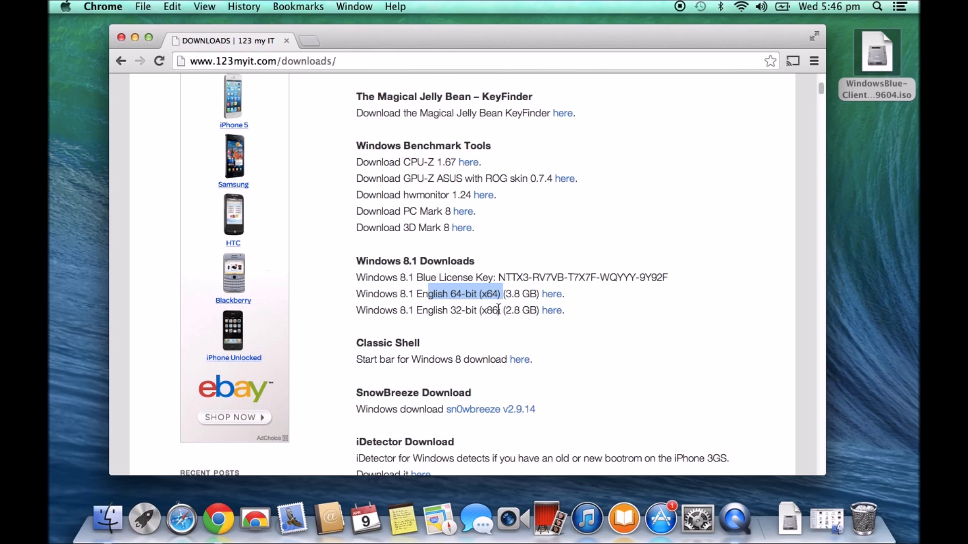
{"action": "left_click_drag", "start_coordinate": [499, 310], "coordinate": [442, 310]}
{"action": "left_click_drag", "start_coordinate": [670, 278], "coordinate": [498, 278]}
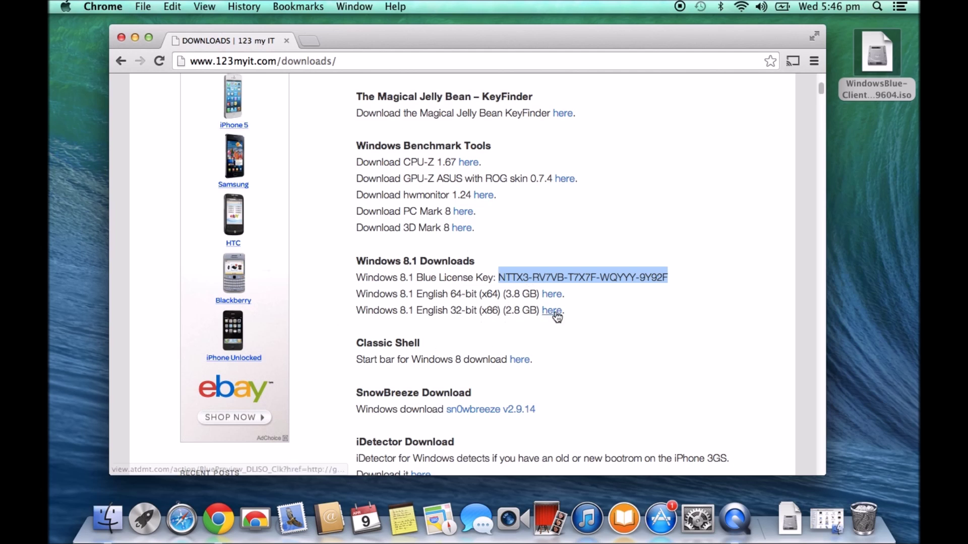
- Select the desktop ISO file, keep its name unchanged, and return to Chrome
{"action": "left_click", "coordinate": [888, 98]}
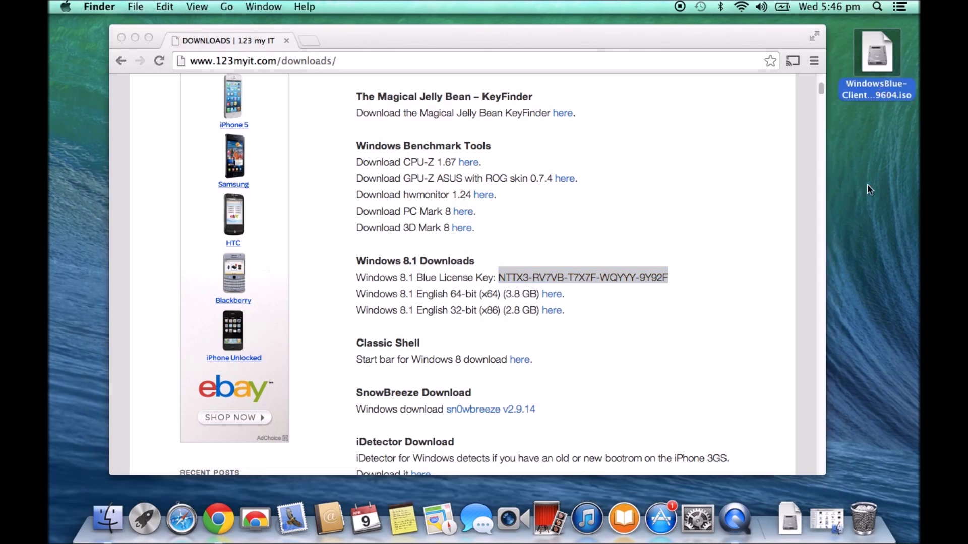
{"action": "key", "text": "Return"}
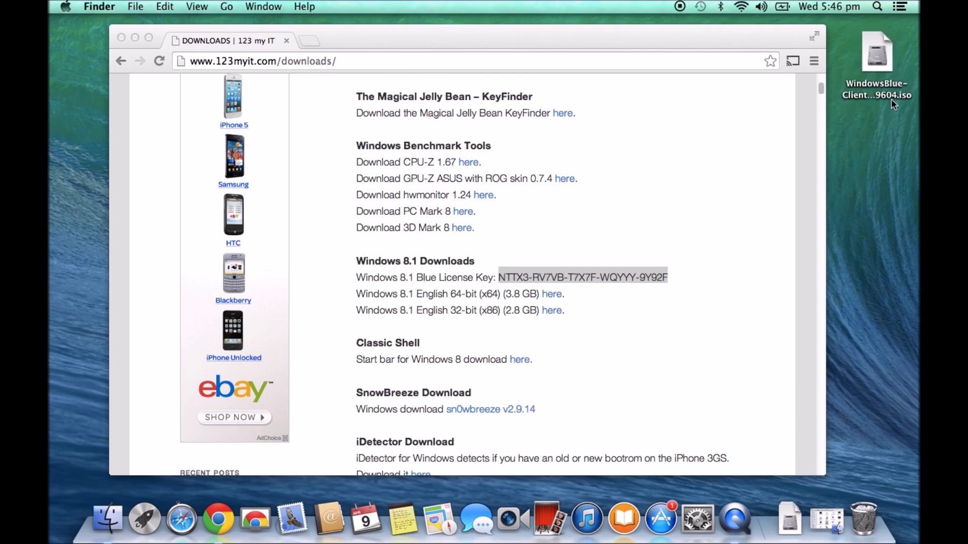
{"action": "key", "text": "Return"}
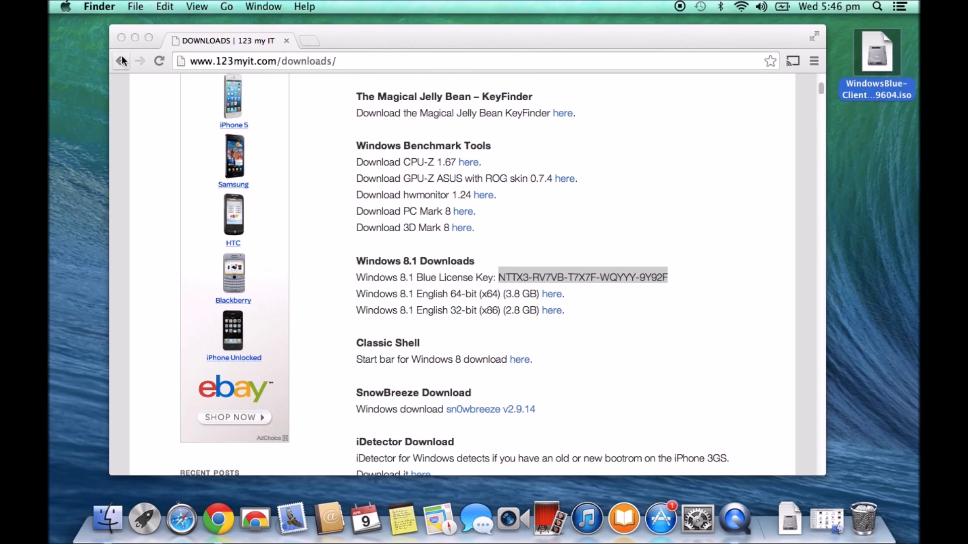
{"action": "left_click", "coordinate": [216, 20]}
- Minimize Chrome and launch Disk Utility from Finder's Go > Utilities folder
{"action": "left_click", "coordinate": [135, 38]}
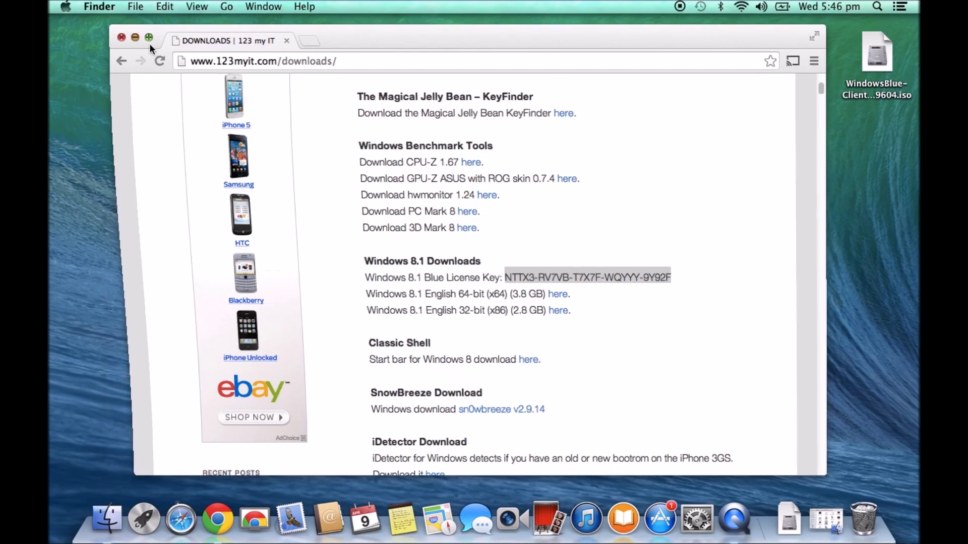
{"action": "left_click", "coordinate": [223, 9]}
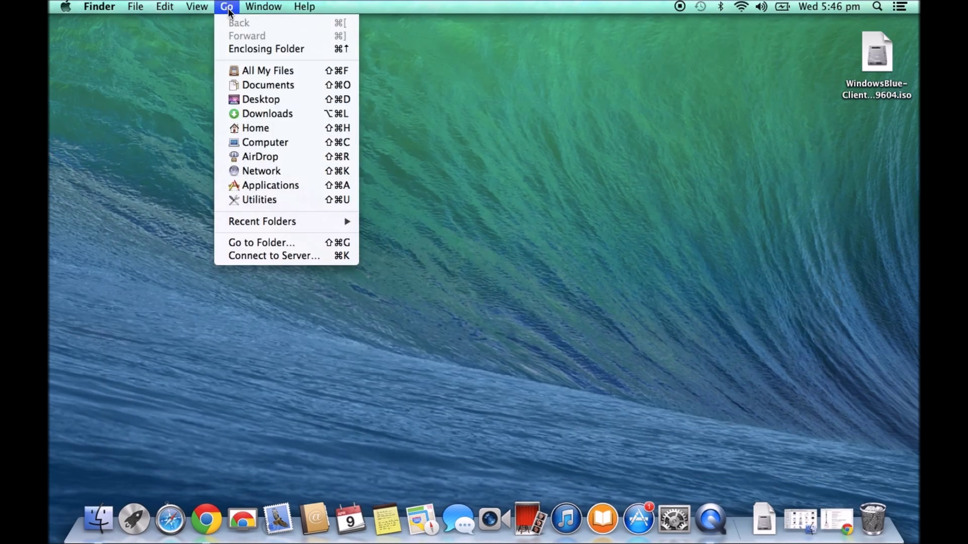
{"action": "left_click", "coordinate": [246, 199]}
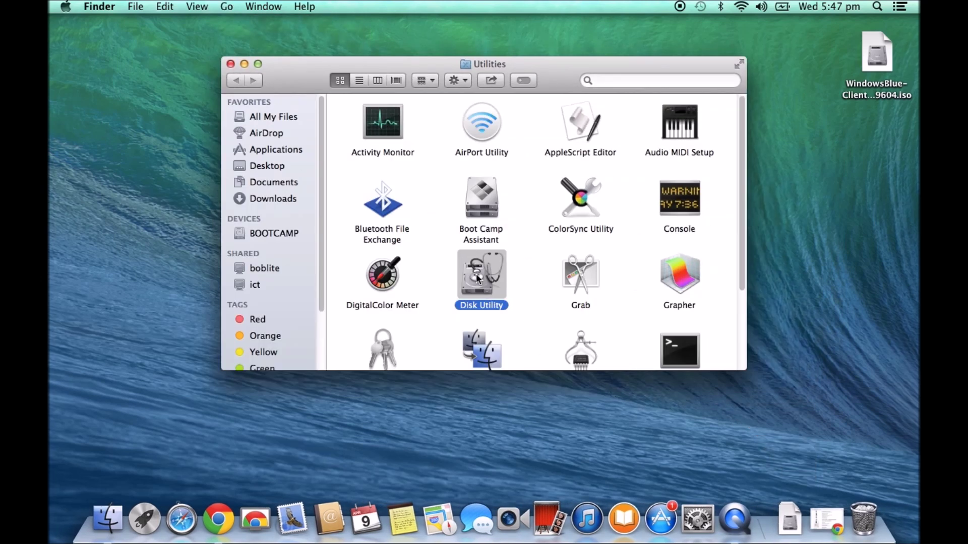
{"action": "double_click", "coordinate": [476, 276]}
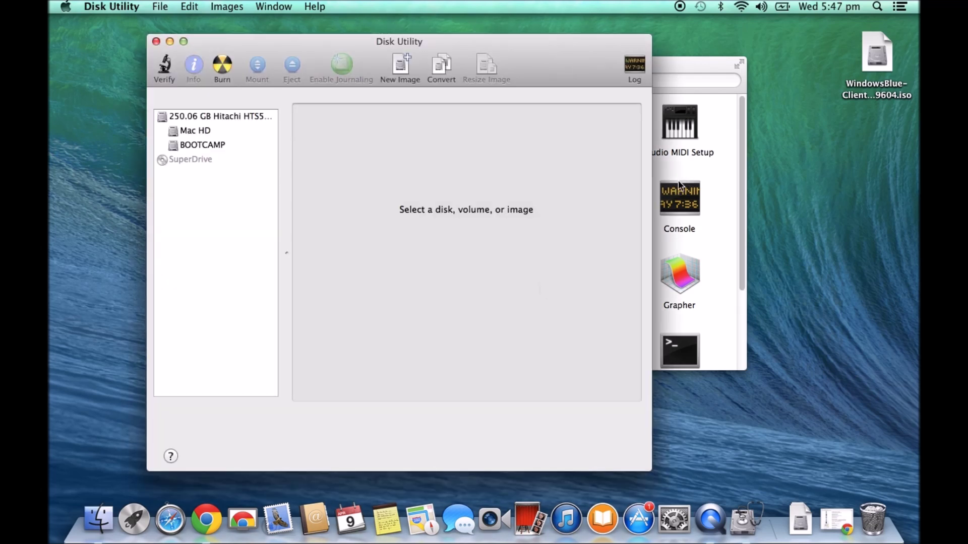
- Drag the WindowsBlue ISO into Disk Utility's sidebar, ignore the blank DVD prompt, and select the ISO
{"action": "left_click", "coordinate": [900, 95]}
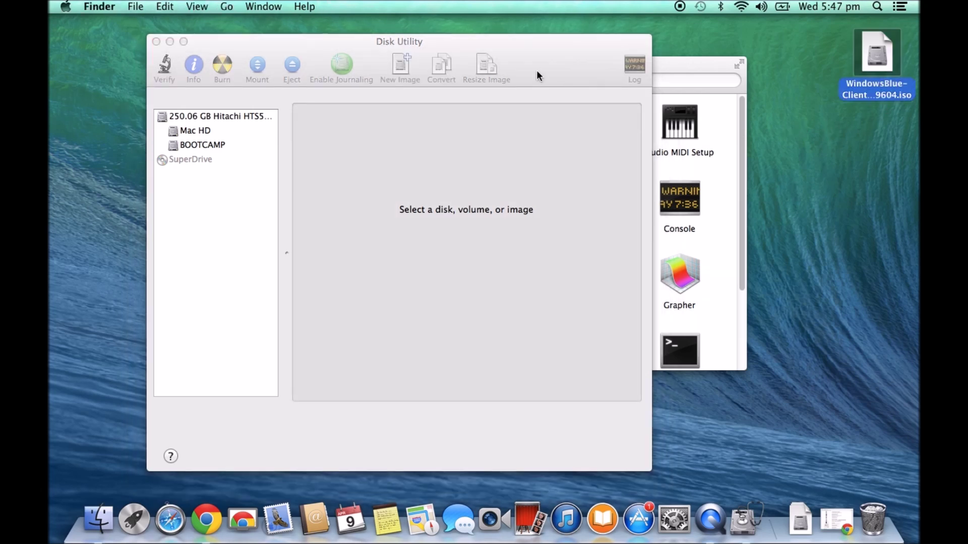
{"action": "left_click", "coordinate": [536, 56]}
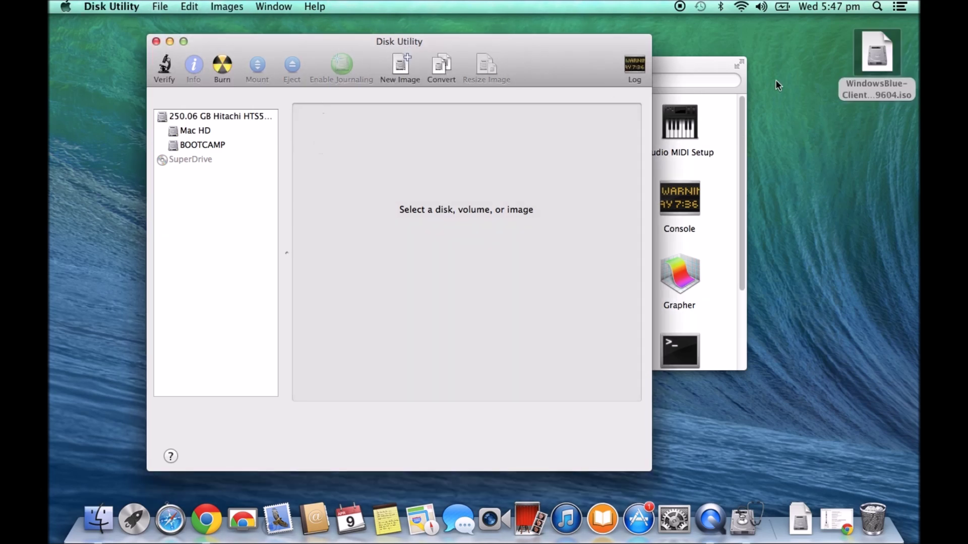
{"action": "left_click_drag", "start_coordinate": [877, 52], "coordinate": [199, 200]}
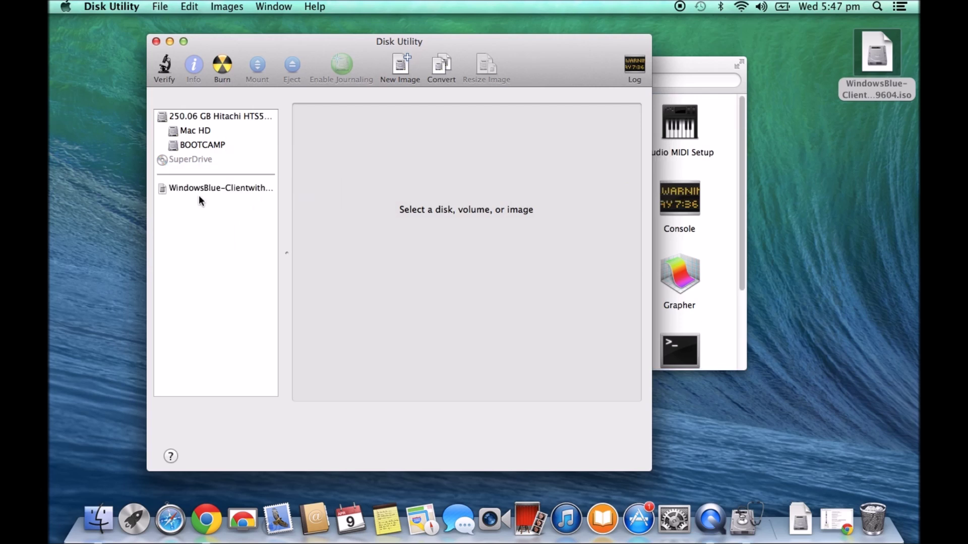
{"action": "left_click", "coordinate": [191, 159]}
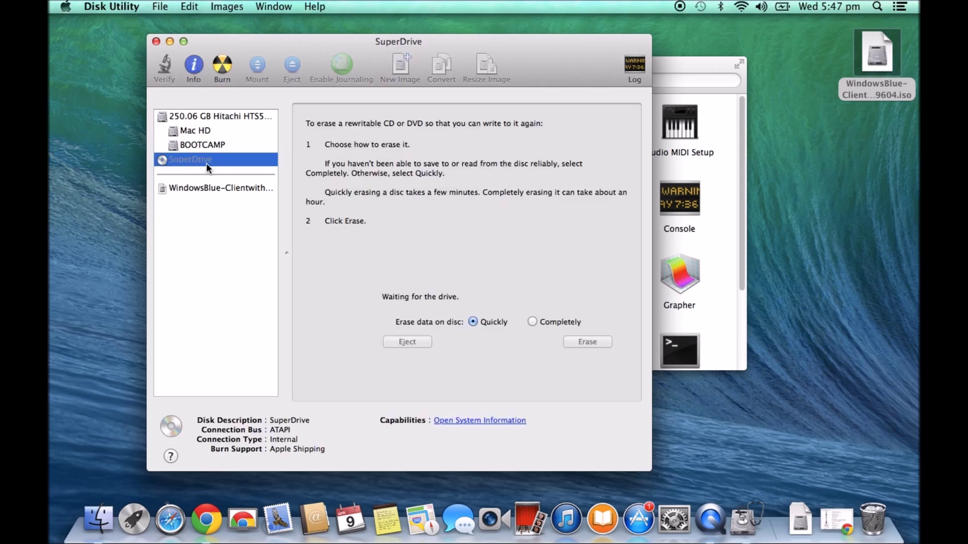
{"action": "left_click", "coordinate": [191, 201]}
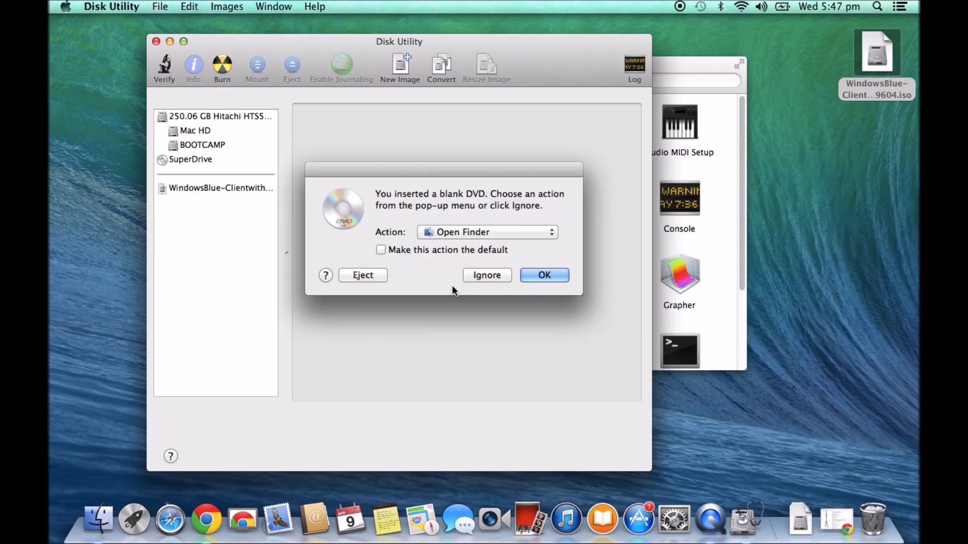
{"action": "left_click", "coordinate": [497, 276]}
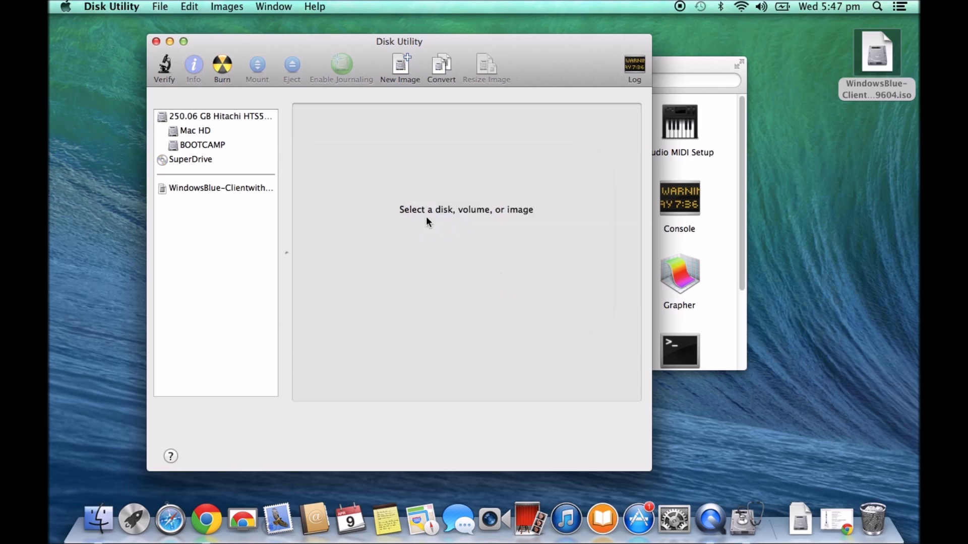
{"action": "left_click", "coordinate": [195, 187]}
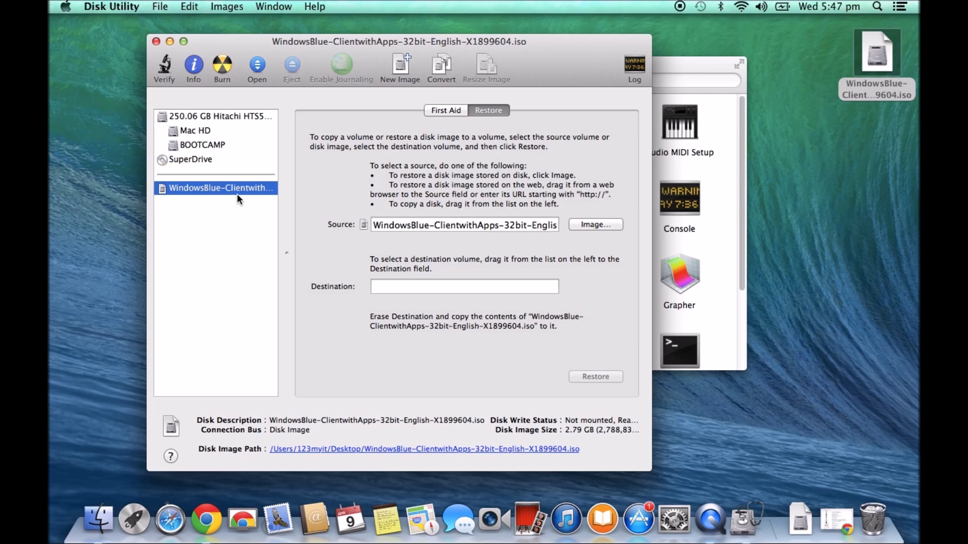
{"action": "left_click", "coordinate": [222, 71]}
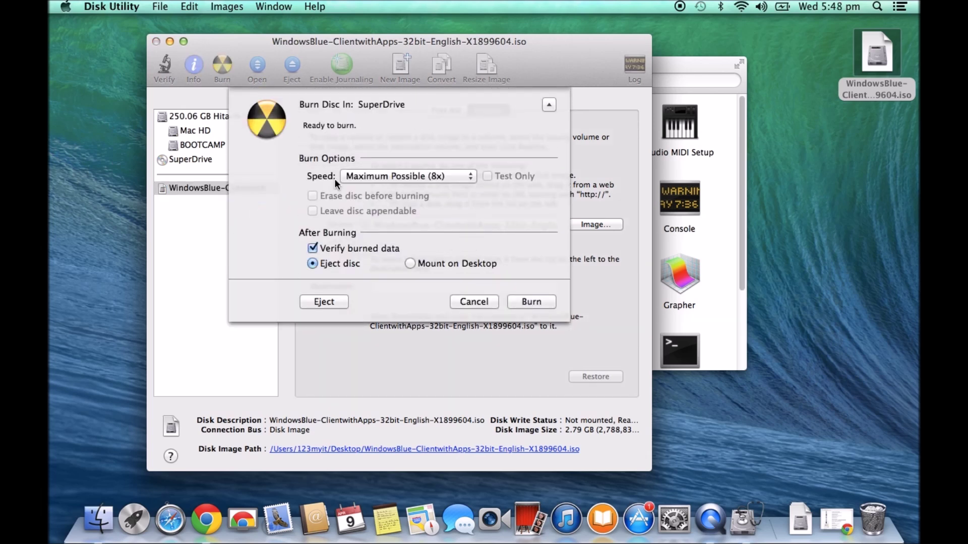
{"action": "left_click", "coordinate": [466, 179]}
{"action": "left_click", "coordinate": [466, 175]}
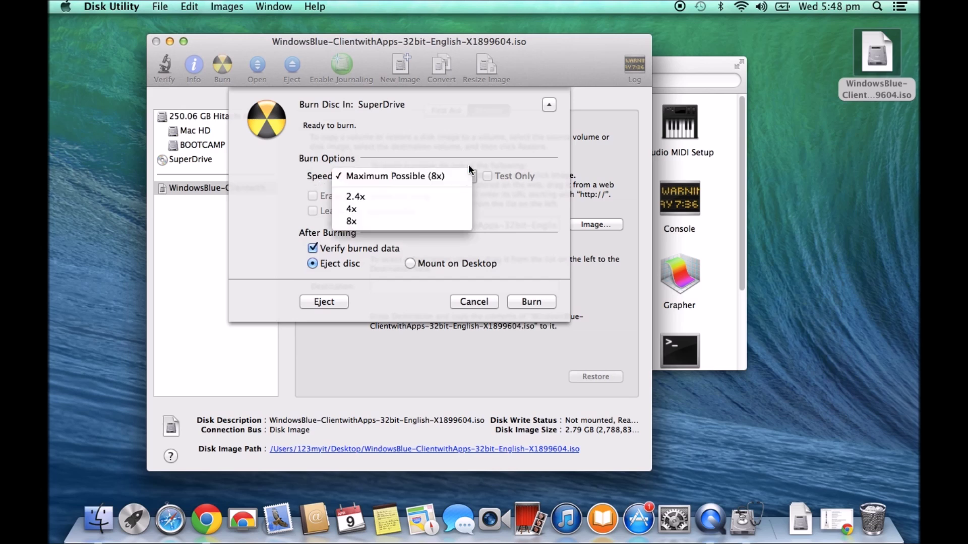
{"action": "left_click", "coordinate": [549, 105]}
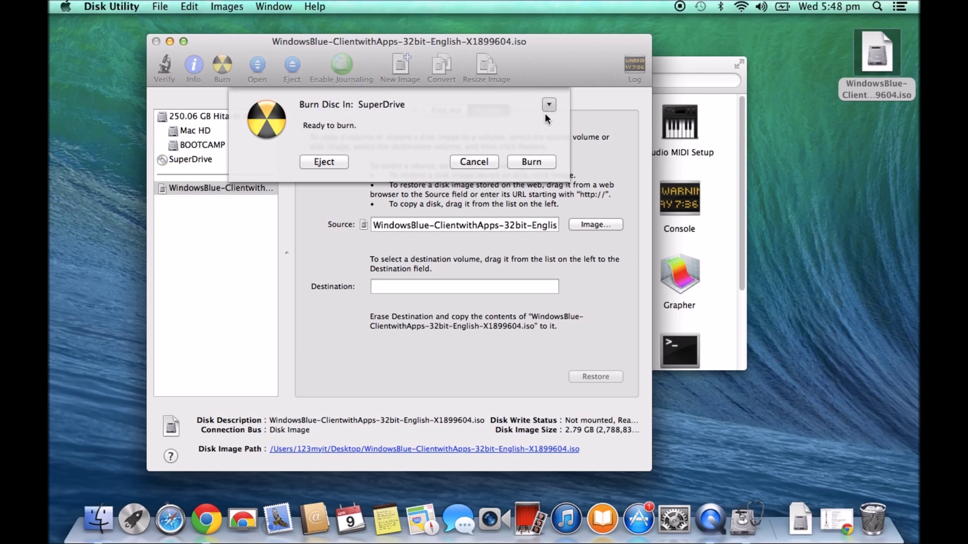
{"action": "left_click", "coordinate": [549, 105]}
{"action": "left_click", "coordinate": [466, 176]}
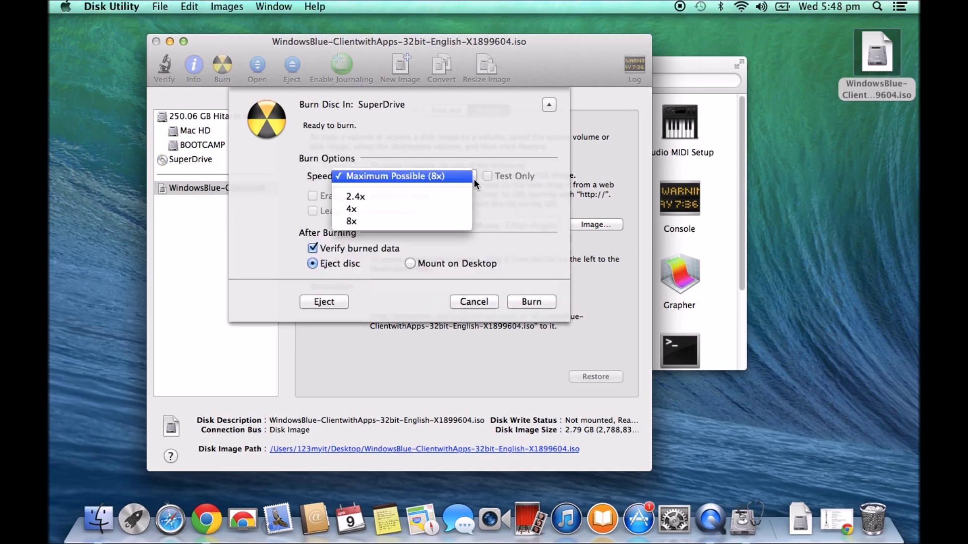
{"action": "left_click", "coordinate": [461, 150]}
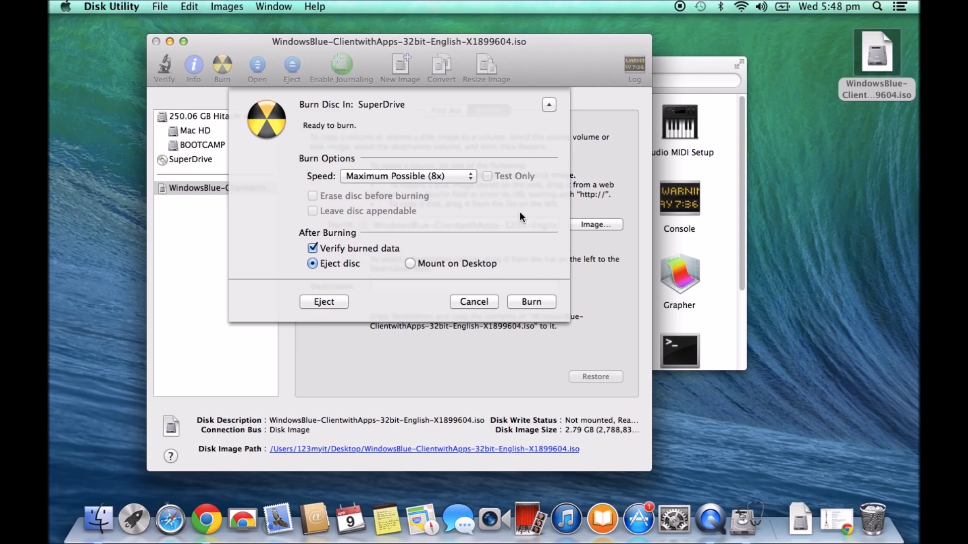
{"action": "left_click", "coordinate": [471, 302]}
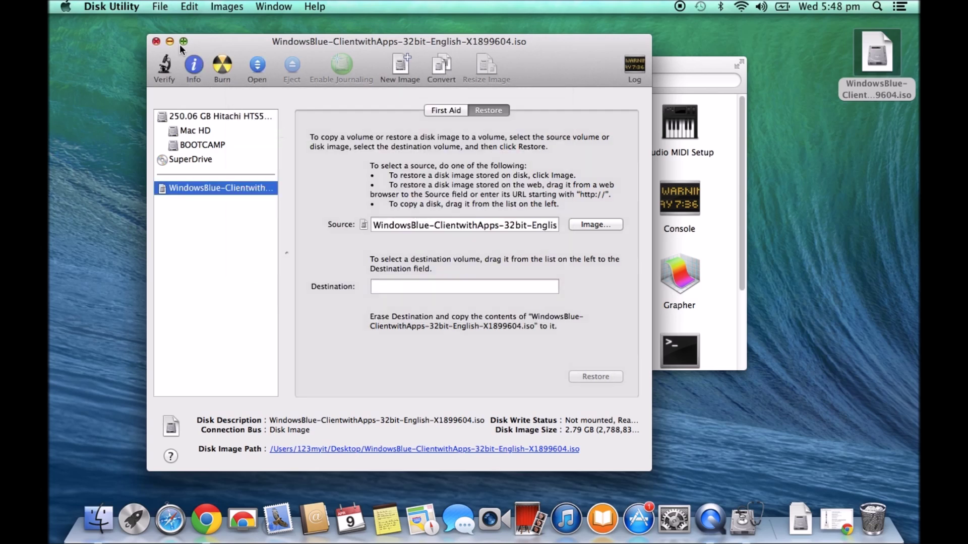
- Close Disk Utility, eject the disc, and minimize the Utilities window
{"action": "left_click", "coordinate": [156, 40]}
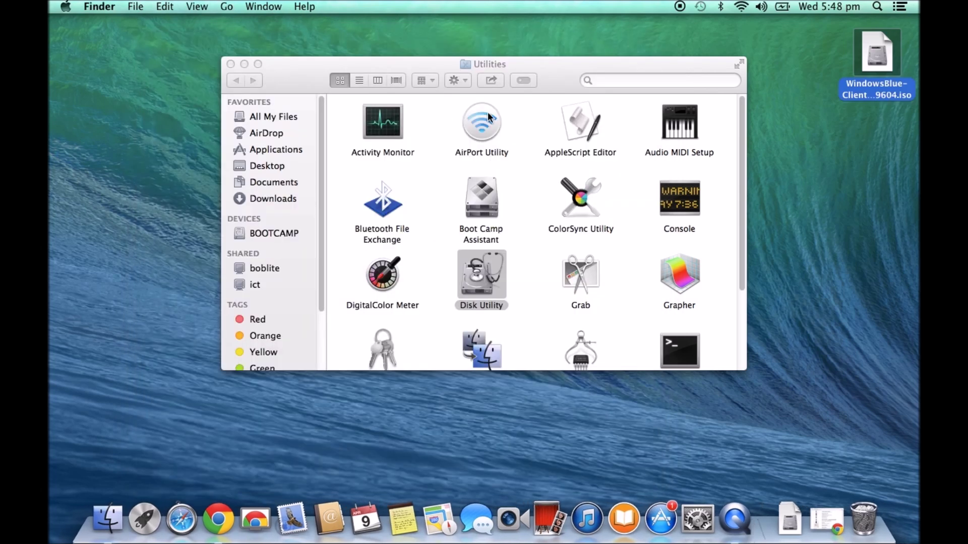
{"action": "key", "text": "XF86Eject"}
{"action": "left_click", "coordinate": [244, 64]}
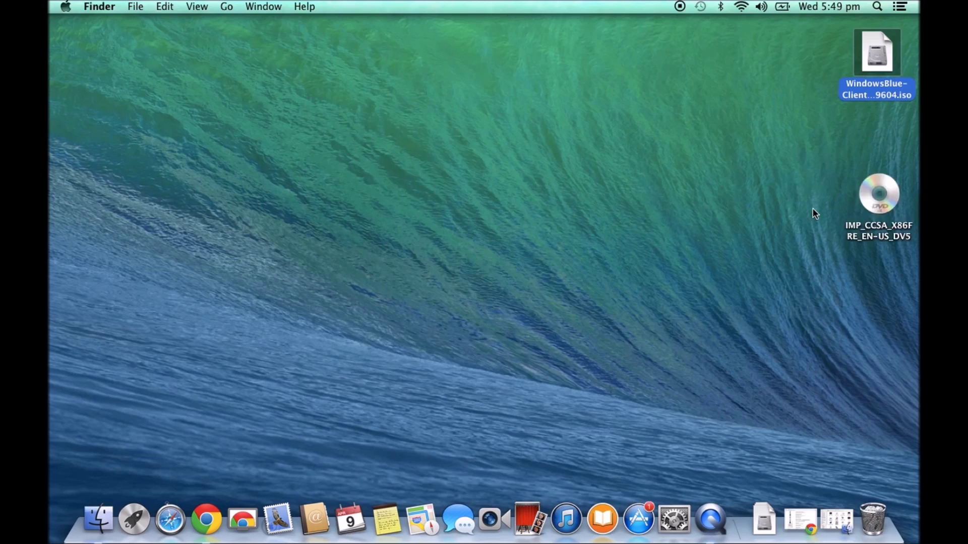
- Move the DVD icon beside the ISO, open the DVD, and select its eight setup files
{"action": "left_click_drag", "start_coordinate": [872, 209], "coordinate": [755, 66]}
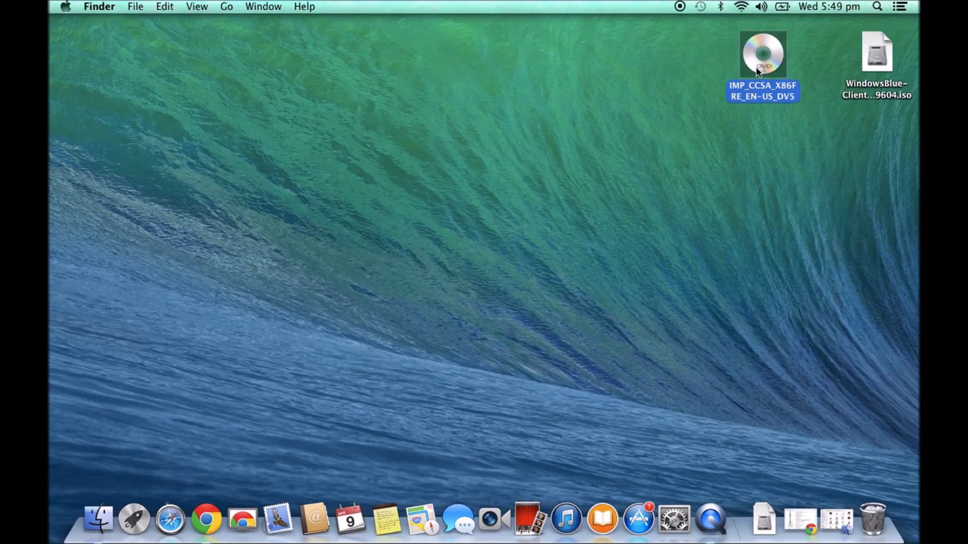
{"action": "right_click", "coordinate": [755, 68]}
{"action": "left_click", "coordinate": [593, 72]}
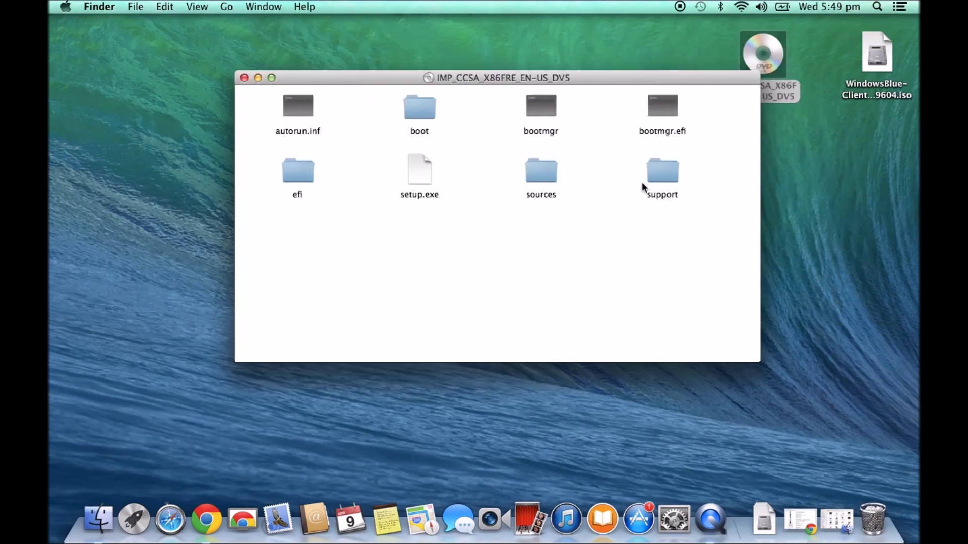
{"action": "left_click_drag", "start_coordinate": [706, 110], "coordinate": [277, 200]}
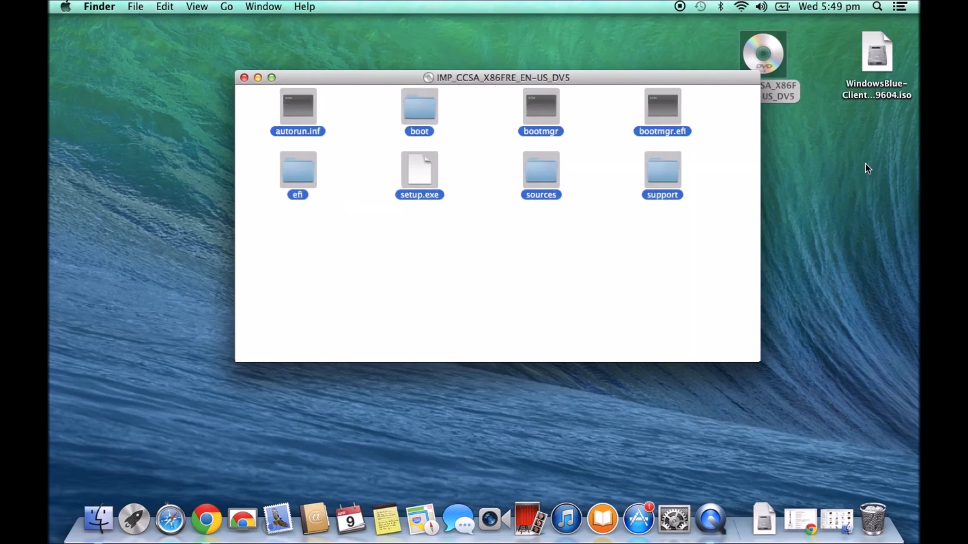
{"action": "left_click_drag", "start_coordinate": [732, 79], "coordinate": [674, 51]}
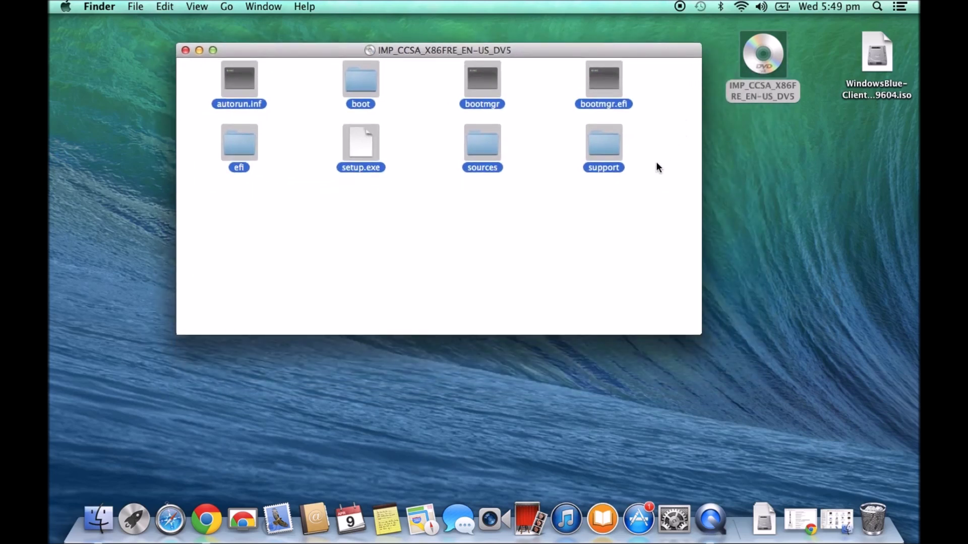
{"action": "left_click", "coordinate": [656, 166]}
- Position the ISO file directly beneath the DVD icon on the desktop
{"action": "left_click", "coordinate": [879, 66]}
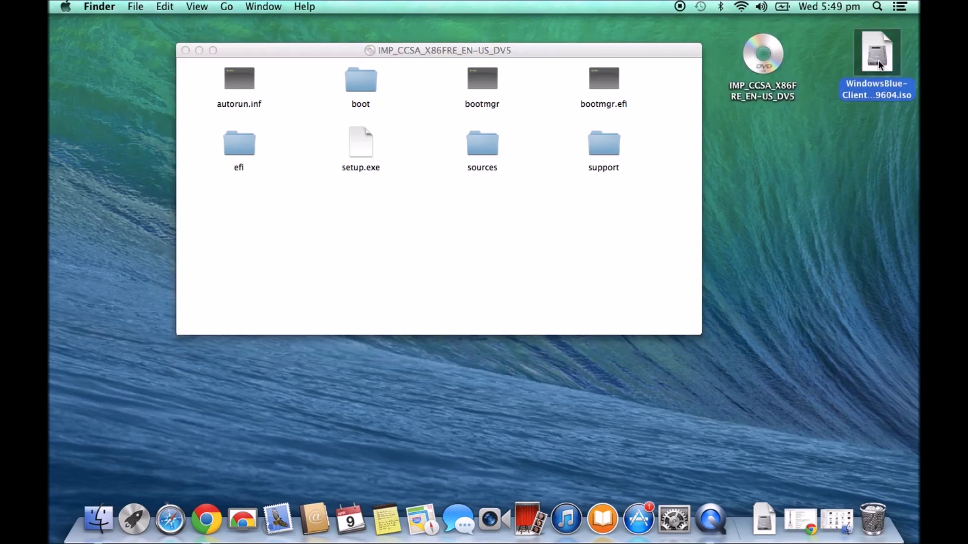
{"action": "left_click_drag", "start_coordinate": [878, 59], "coordinate": [800, 144]}
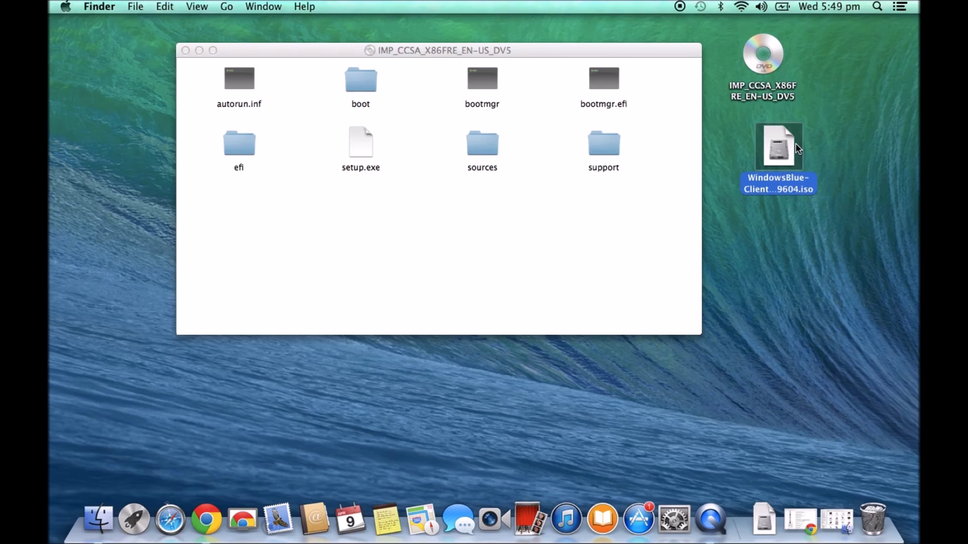
{"action": "mouse_move", "coordinate": [784, 143]}
{"action": "left_mouse_down"}
{"action": "mouse_move", "coordinate": [773, 73]}
{"action": "mouse_move", "coordinate": [775, 144]}
{"action": "left_mouse_up"}
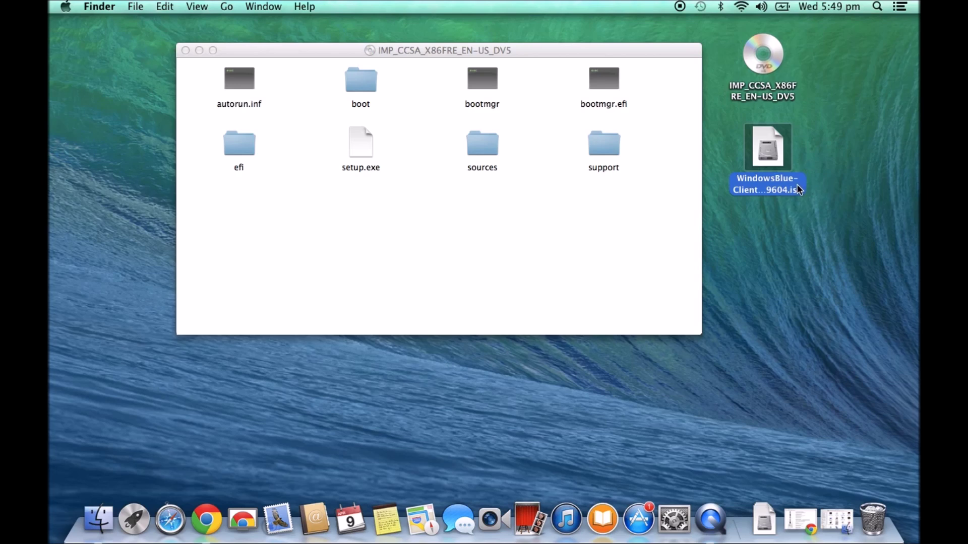
- Close the DVD's window and select the DVD icon on the desktop
{"action": "left_click", "coordinate": [185, 50]}
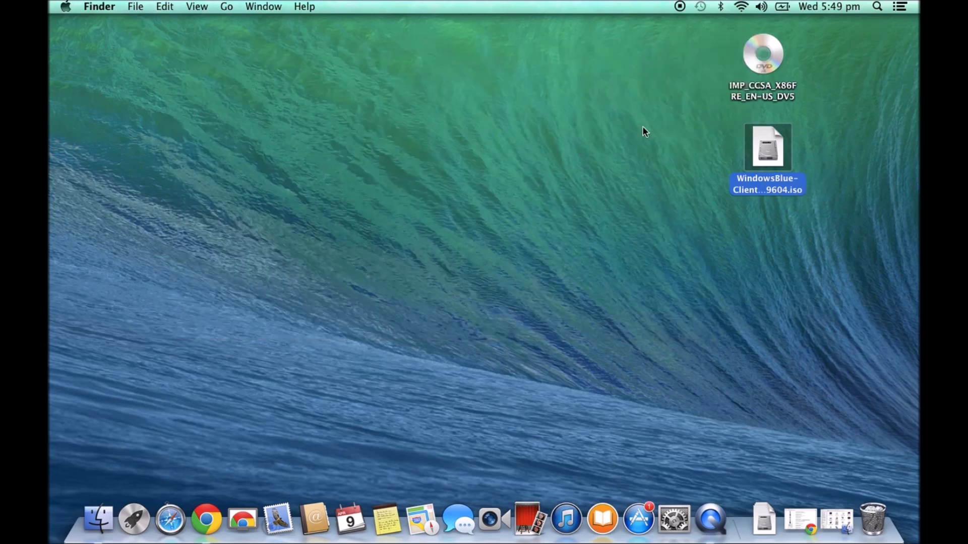
{"action": "left_click", "coordinate": [774, 55]}
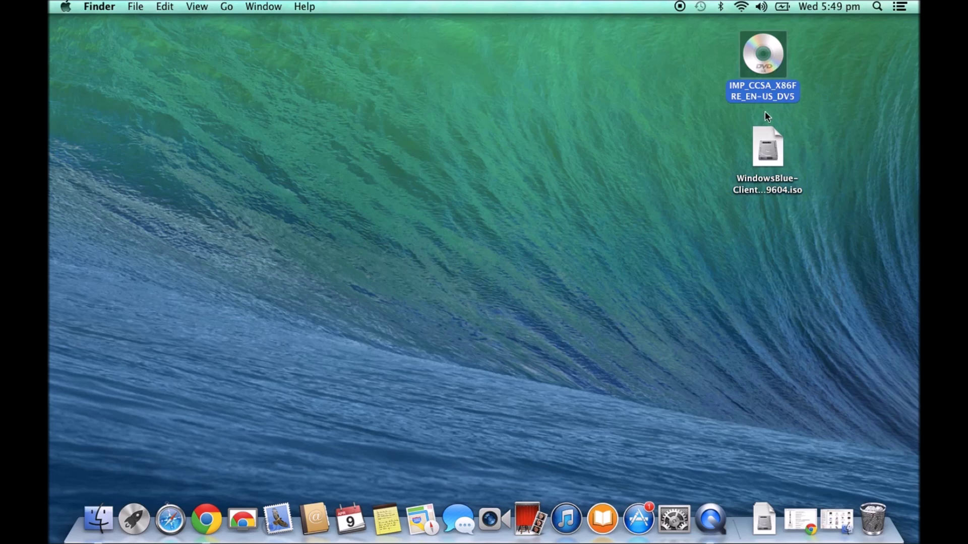
{"action": "right_click", "coordinate": [775, 56]}
{"action": "left_click", "coordinate": [896, 57]}
- Reopen the DVD, select its eight items, then close its window again
{"action": "right_click", "coordinate": [777, 52]}
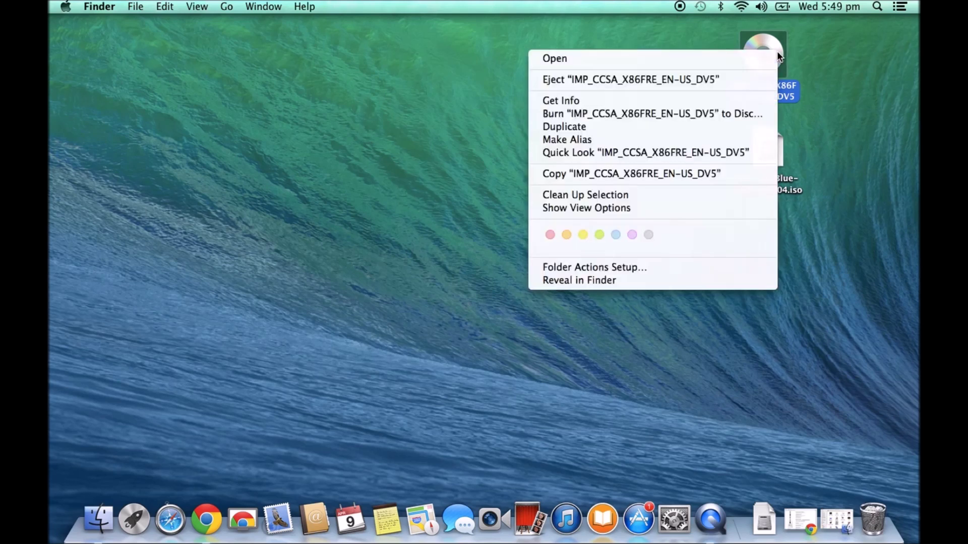
{"action": "left_click", "coordinate": [736, 59]}
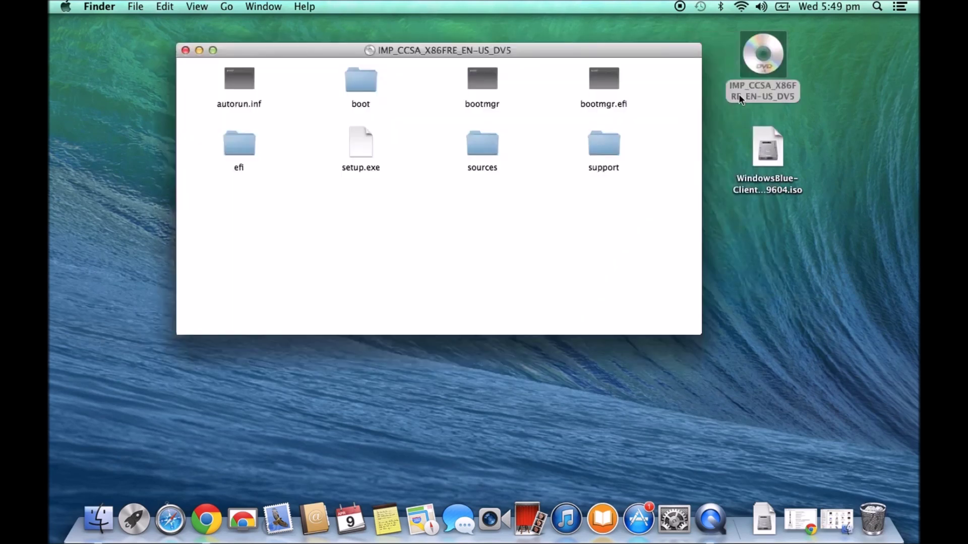
{"action": "left_click_drag", "start_coordinate": [619, 94], "coordinate": [227, 175]}
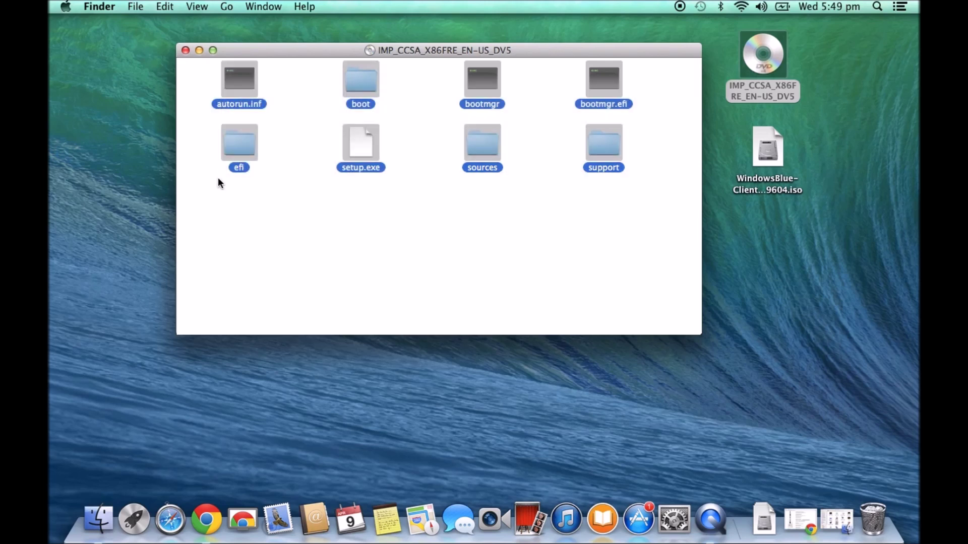
{"action": "left_click", "coordinate": [355, 208]}
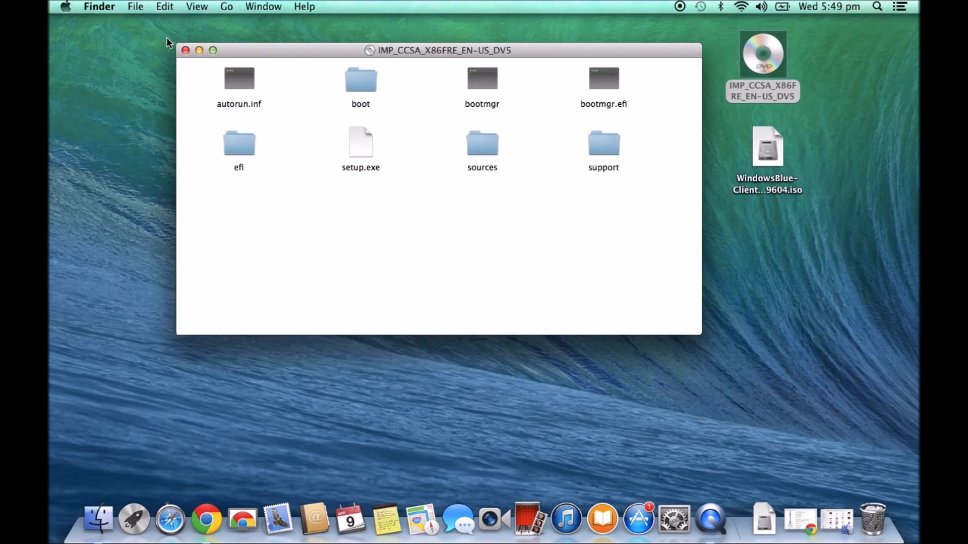
{"action": "left_click", "coordinate": [186, 51]}
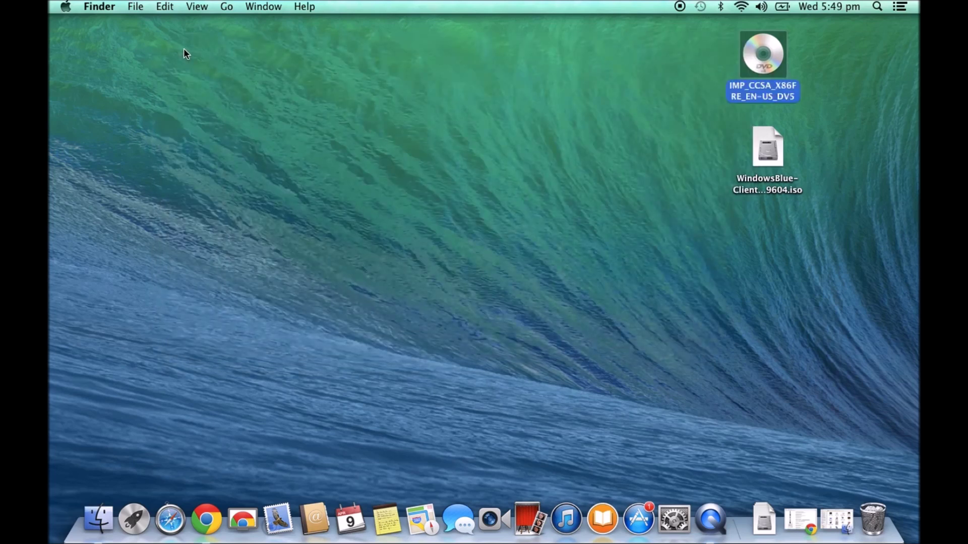